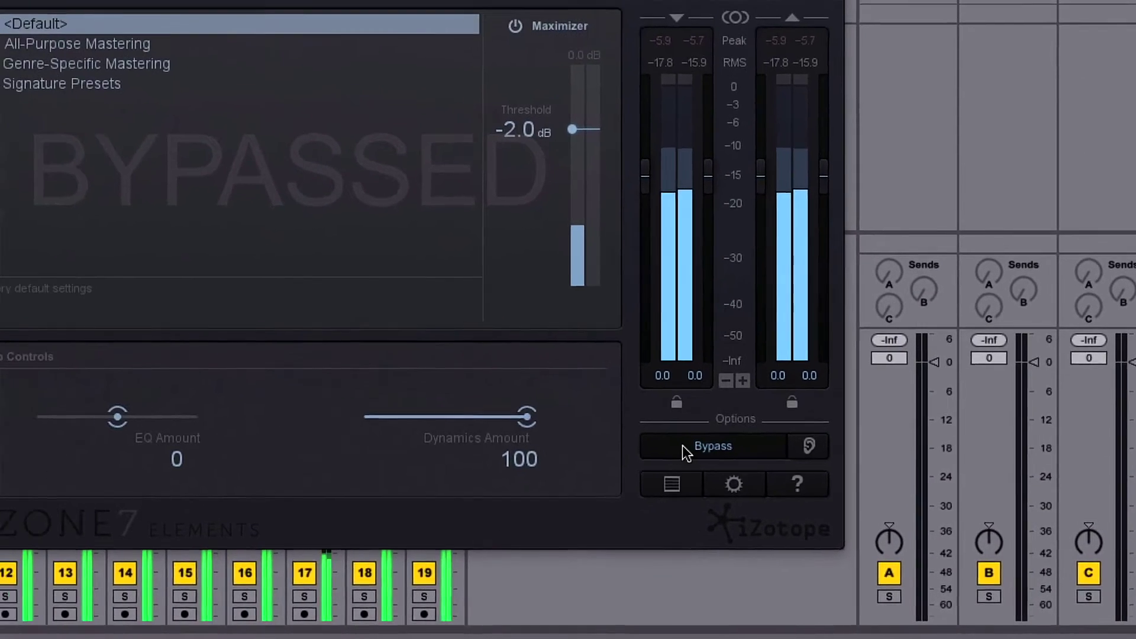
# Step: Switch Bypass off and load 'Warm and Transparent' from the All-Purpose Mastering presets
pyautogui.click(352, 396)
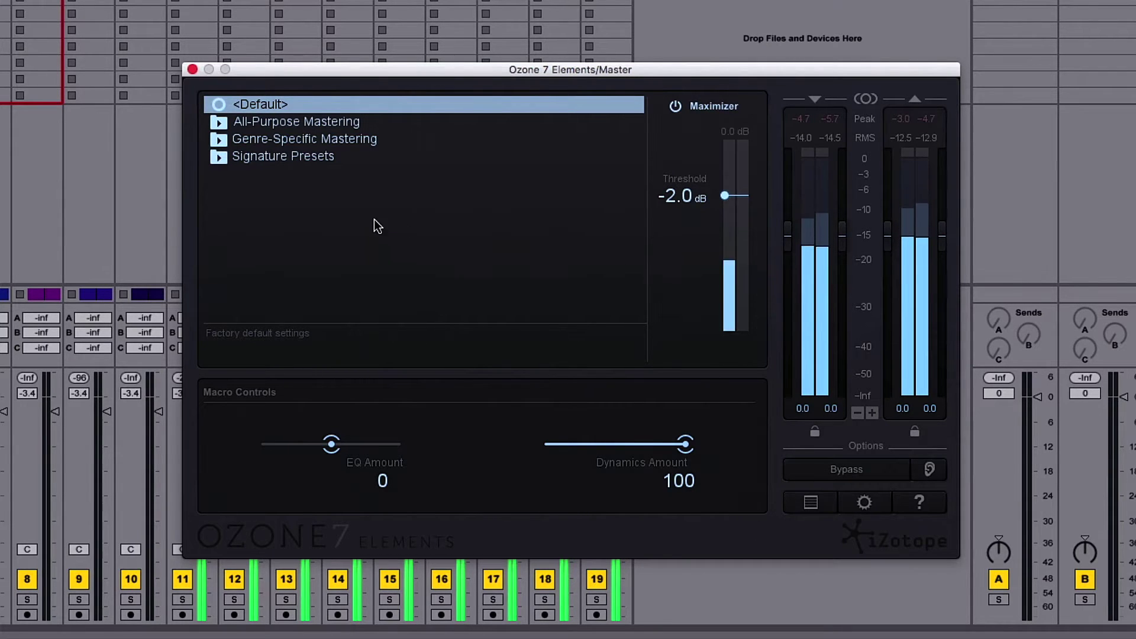
pyautogui.click(217, 123)
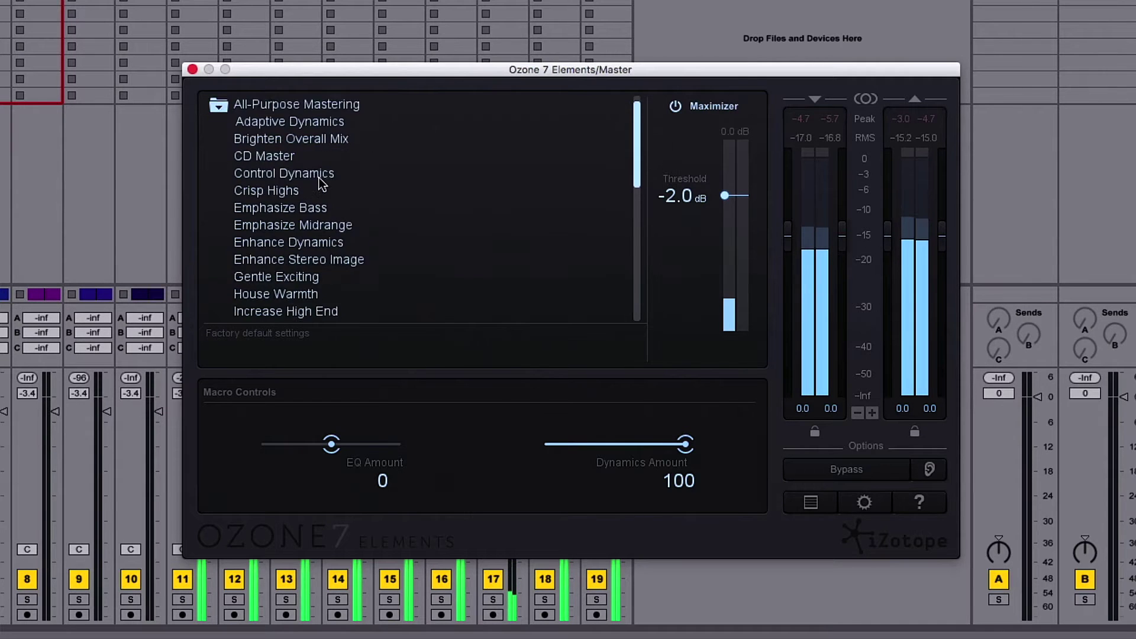
pyautogui.scroll(-10, 321, 184)
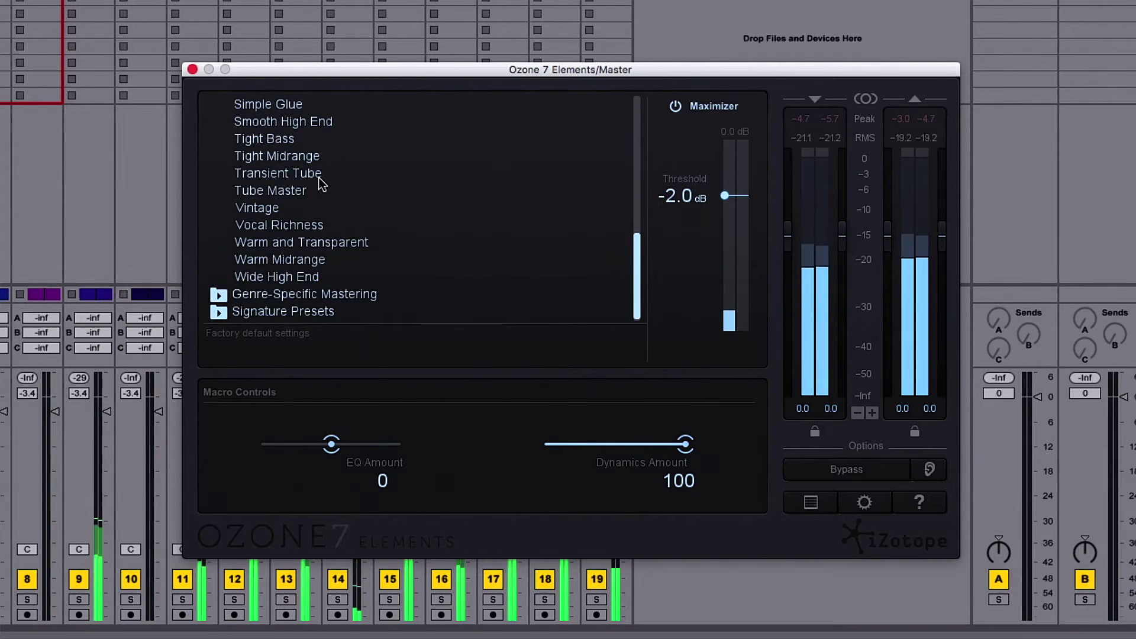
pyautogui.click(308, 242)
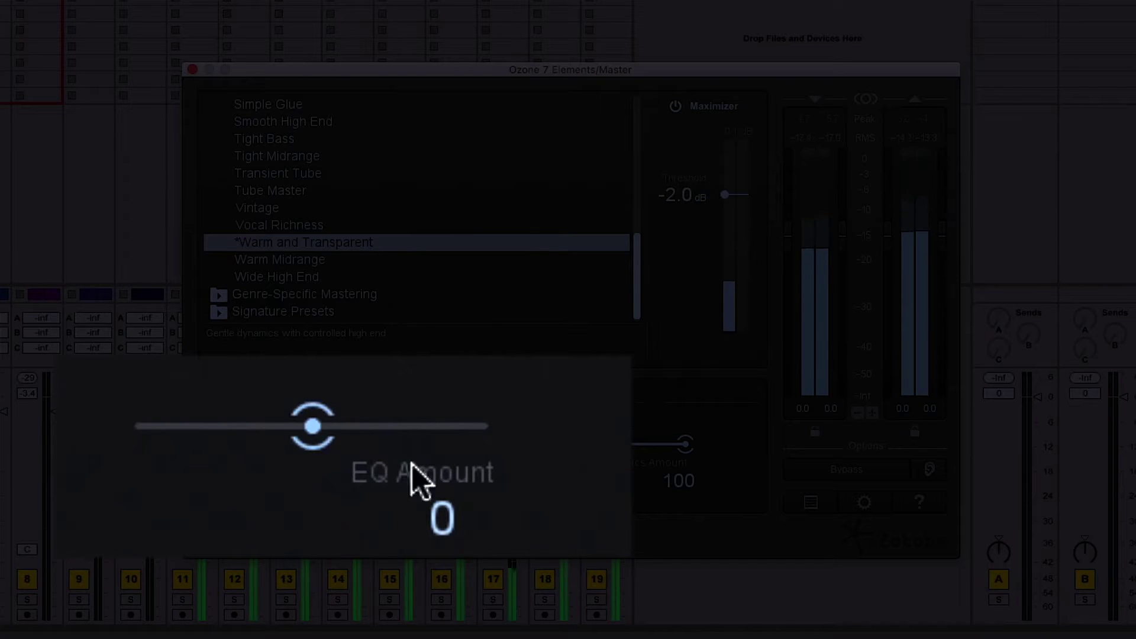
# Step: Set the EQ Amount macro to 3 and keep Dynamics Amount at 100
pyautogui.moveTo(305, 431)
pyautogui.mouseDown()
pyautogui.moveTo(417, 447)
pyautogui.moveTo(473, 439)
pyautogui.moveTo(395, 447)
pyautogui.moveTo(96, 410)
pyautogui.moveTo(127, 423)
pyautogui.moveTo(497, 425)
pyautogui.moveTo(299, 432)
pyautogui.mouseUp()
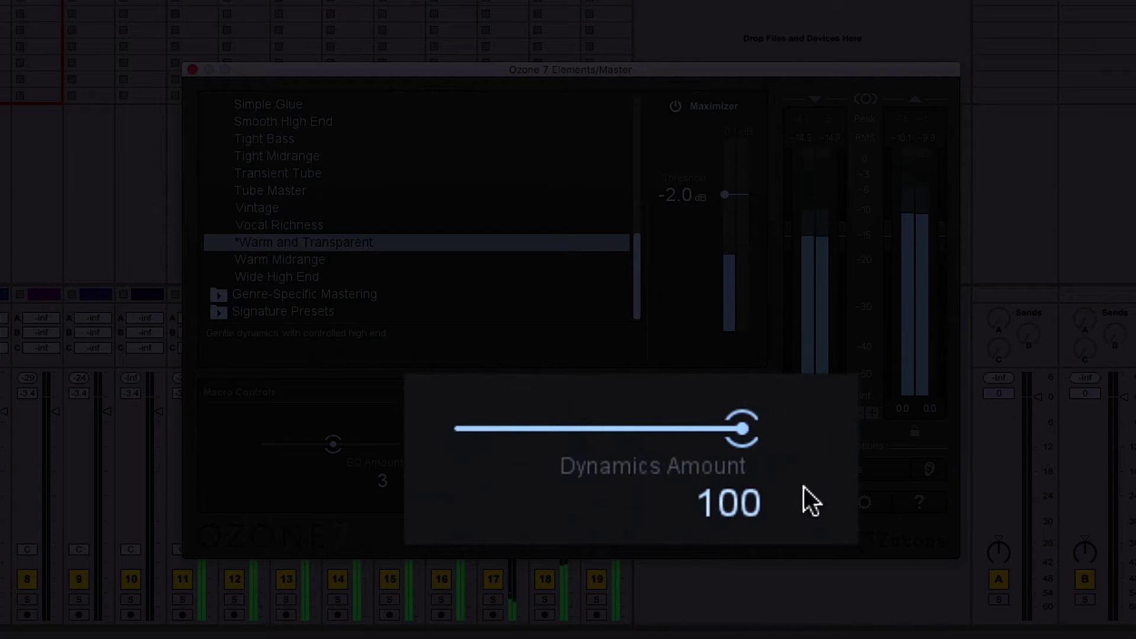
pyautogui.moveTo(741, 430); pyautogui.dragTo(844, 455)
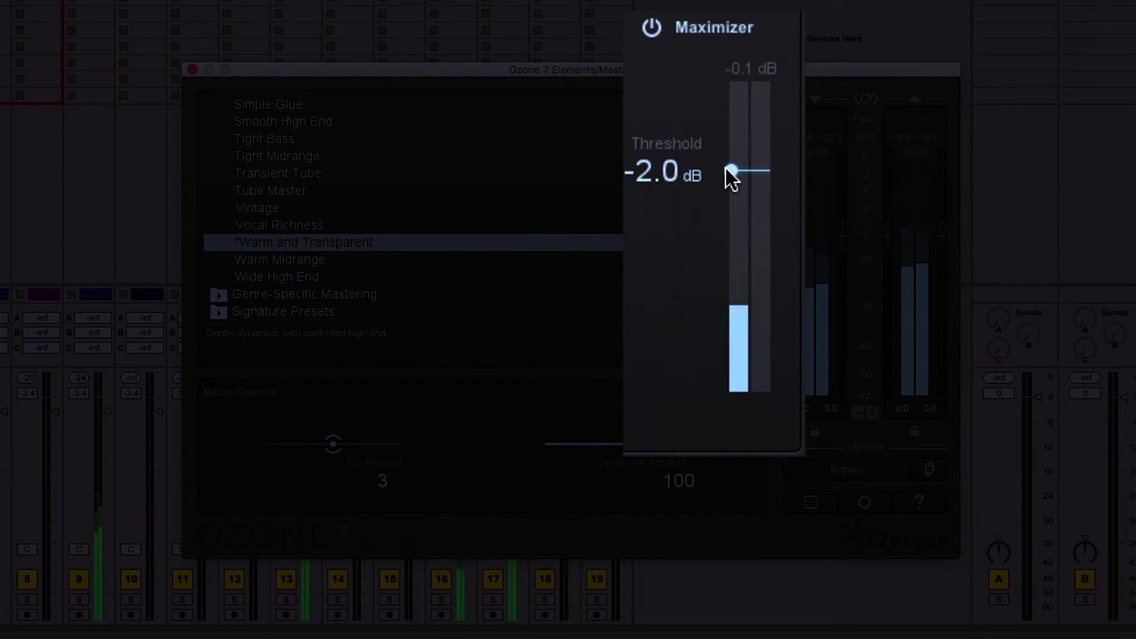
# Step: Pull the Maximizer threshold down from -2.0 dB to -8.2 dB
pyautogui.moveTo(724, 169); pyautogui.dragTo(709, 290)
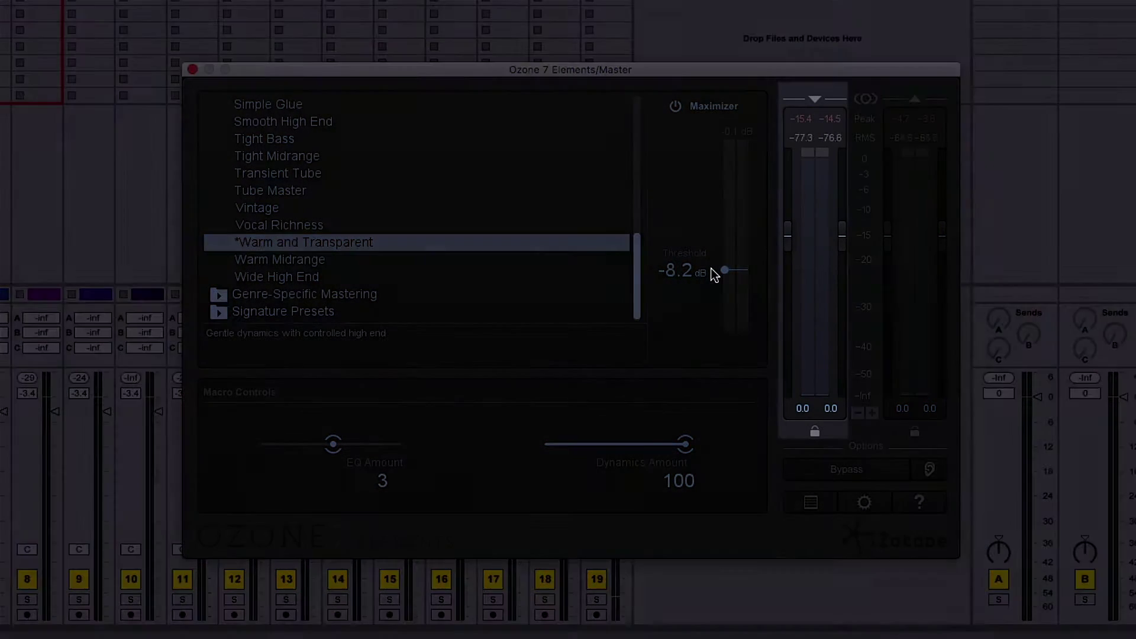
# Step: Load the Signature preset 'High Detail Wide' and set the Maximizer threshold to -4.5 dB
pyautogui.scroll(10, 491, 262)
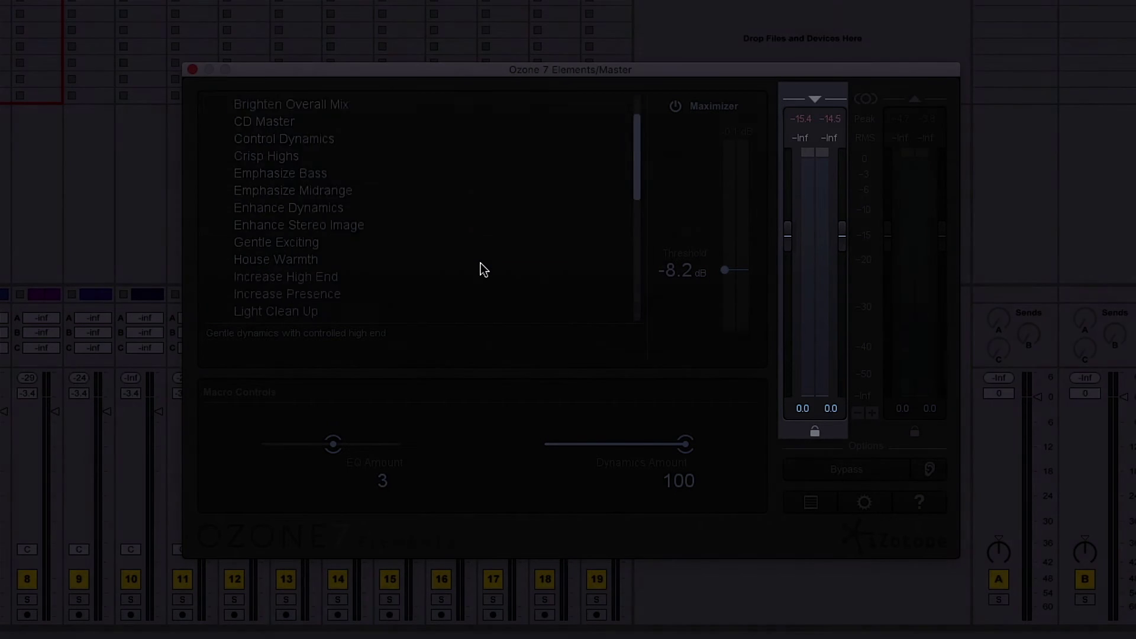
pyautogui.click(219, 123)
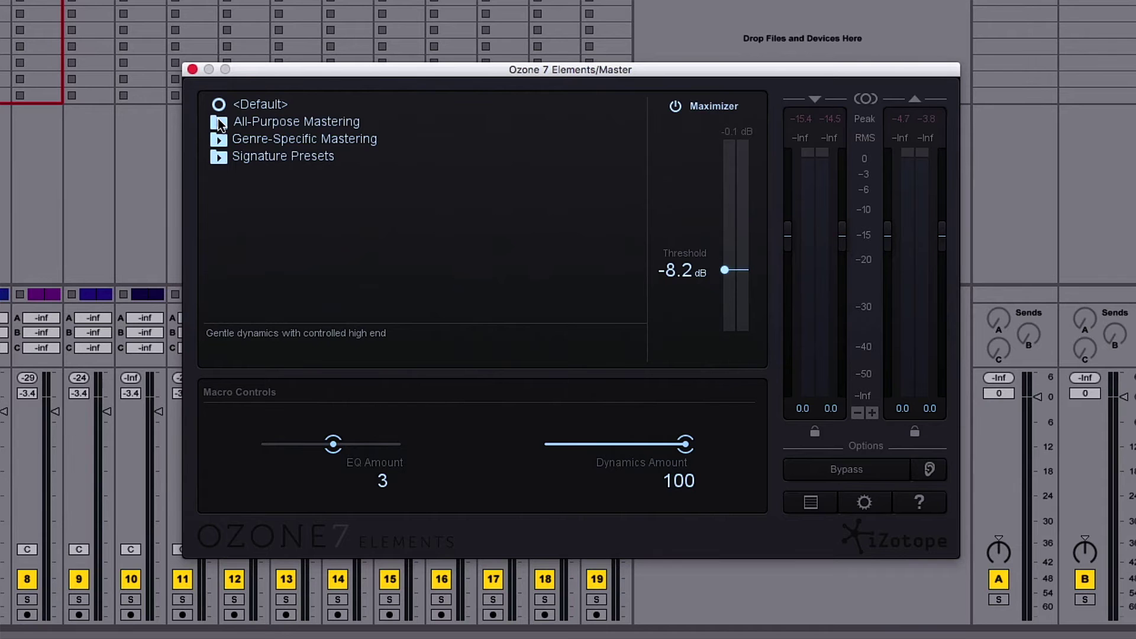
pyautogui.click(218, 157)
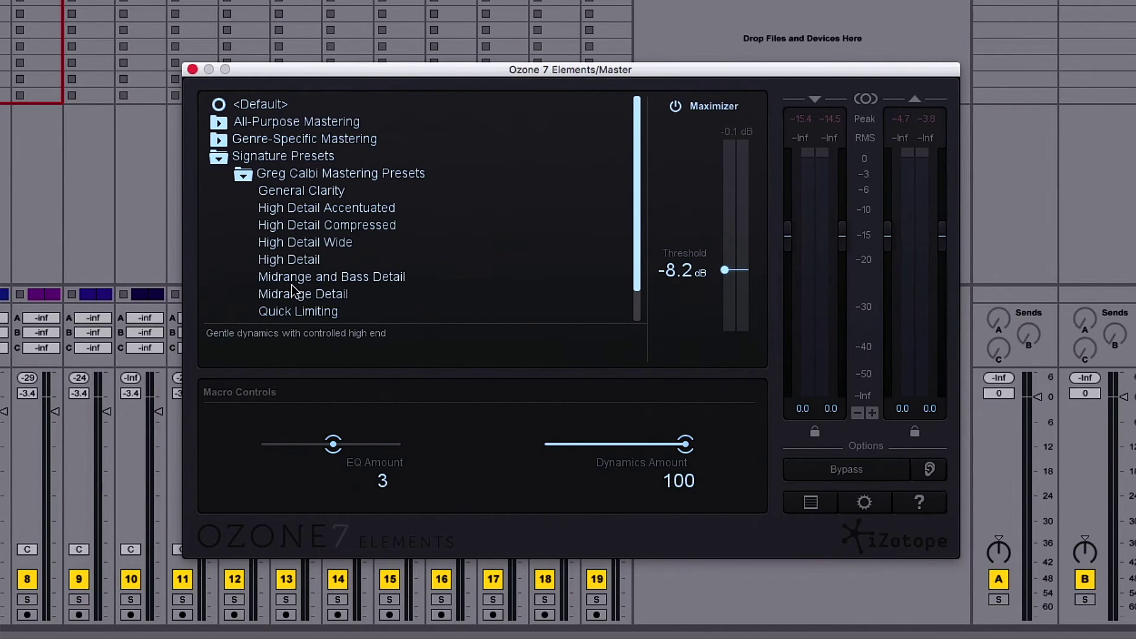
pyautogui.click(305, 242)
pyautogui.moveTo(723, 241); pyautogui.dragTo(722, 233)
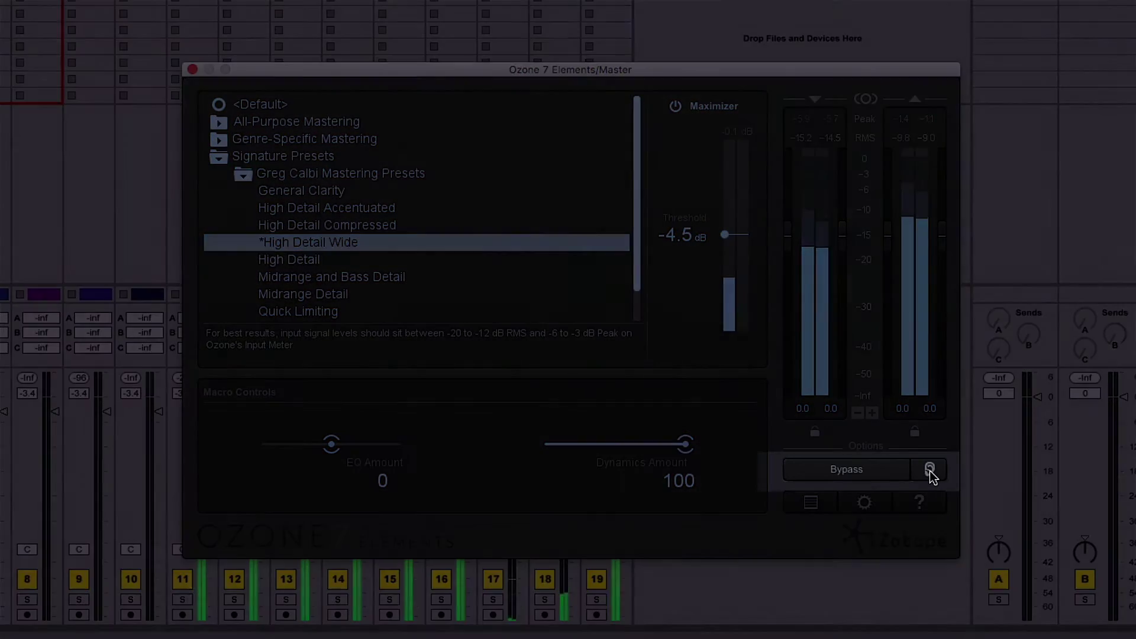
# Step: Enable gain matching and compare the processed sound against bypass twice
pyautogui.click(930, 471)
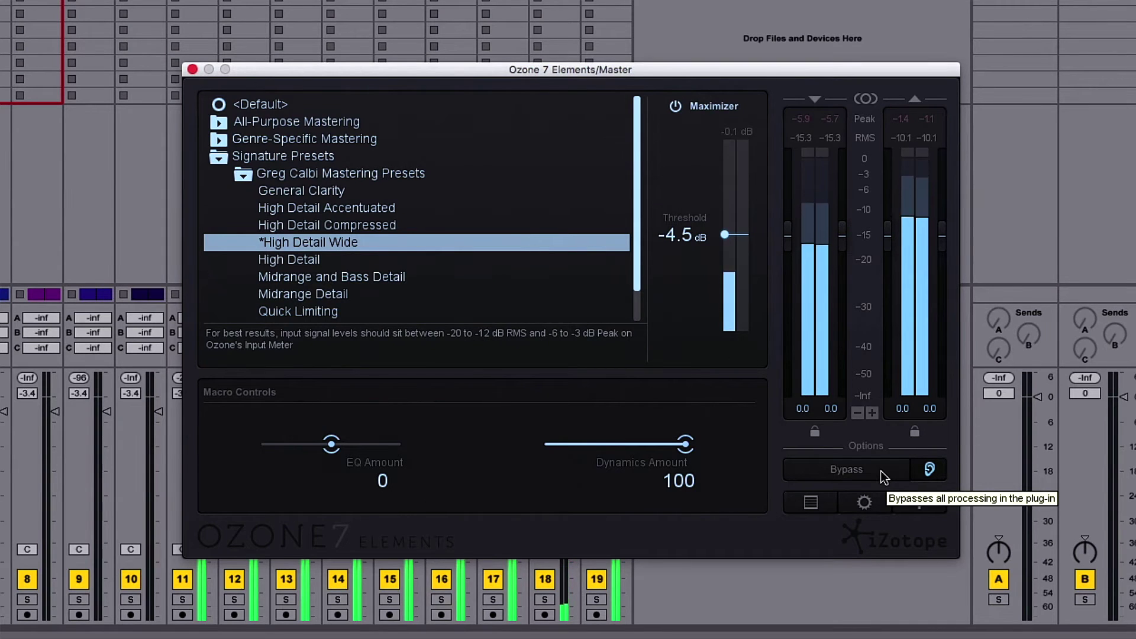
pyautogui.click(885, 477)
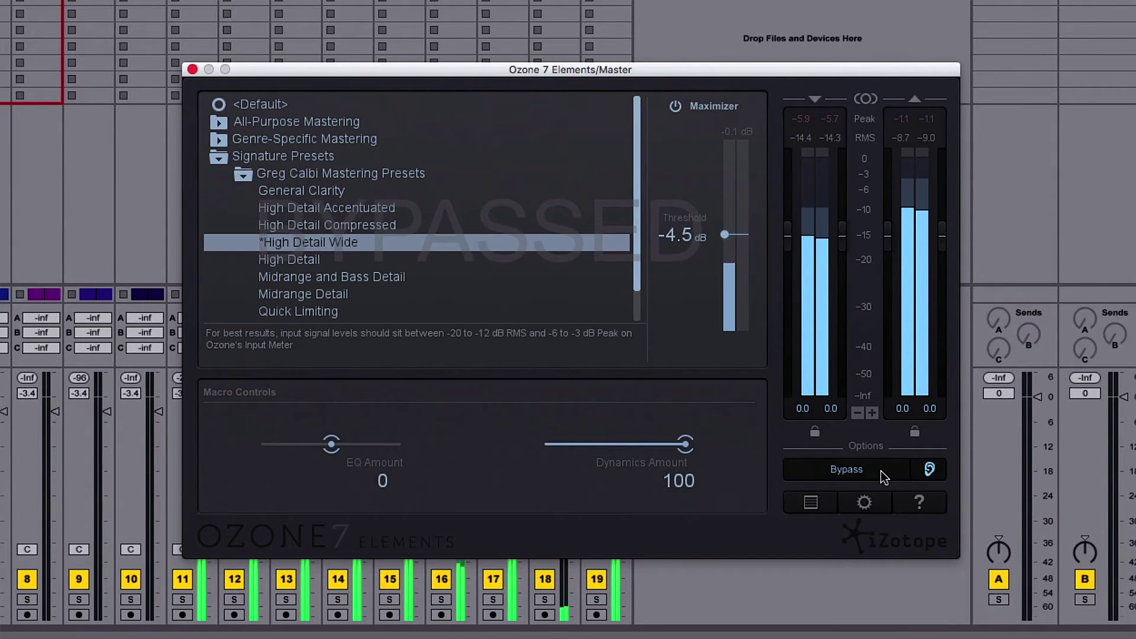
pyautogui.click(872, 472)
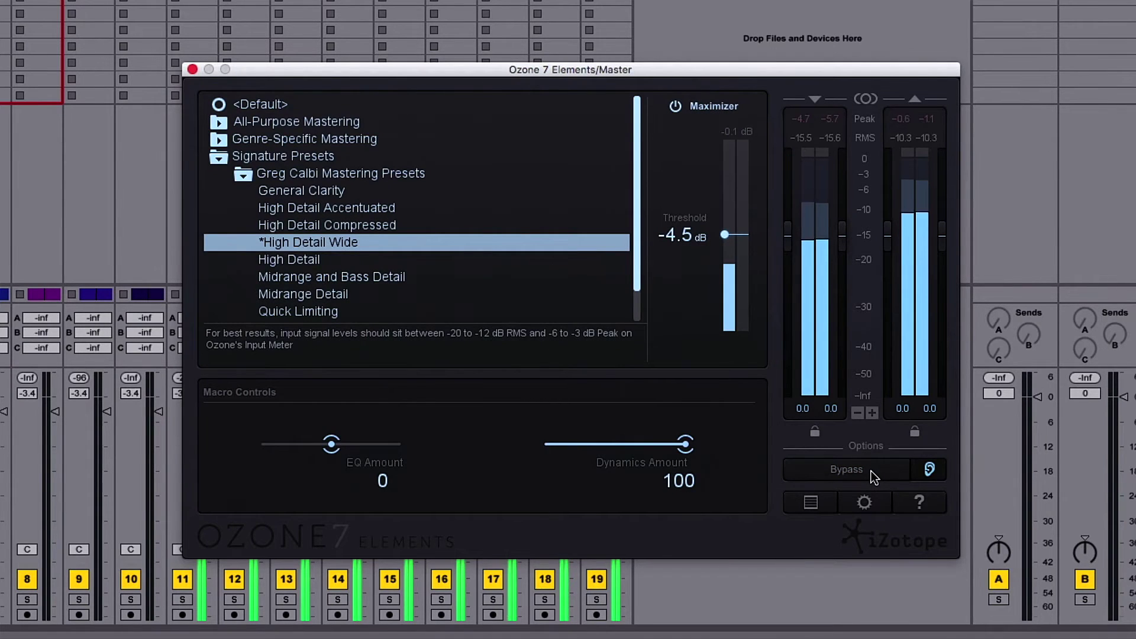
pyautogui.click(873, 477)
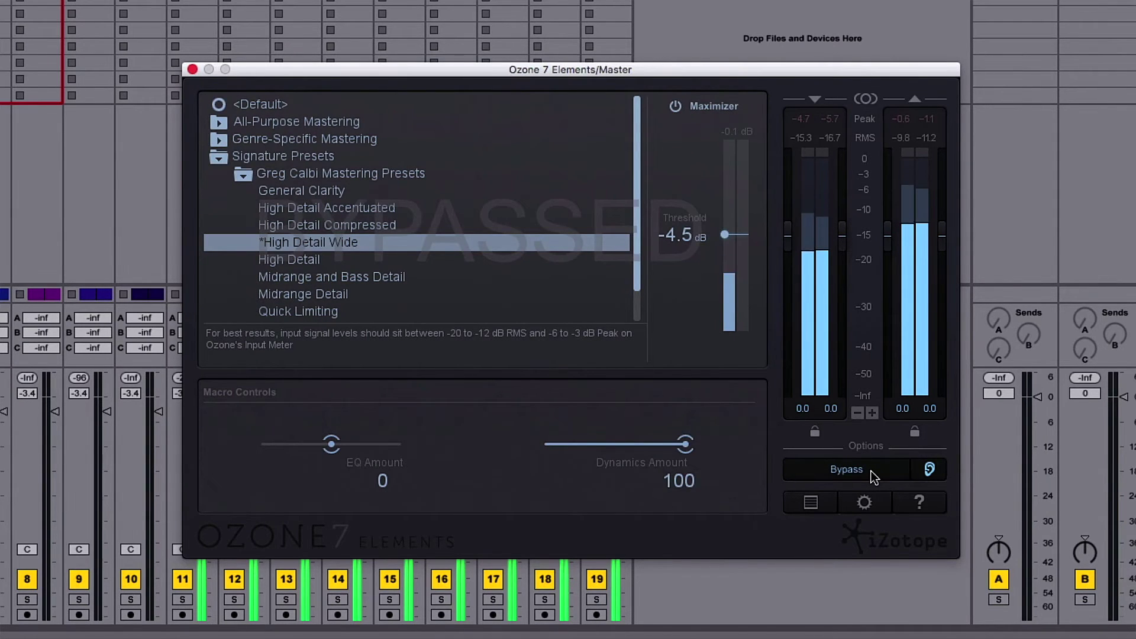
pyautogui.click(873, 477)
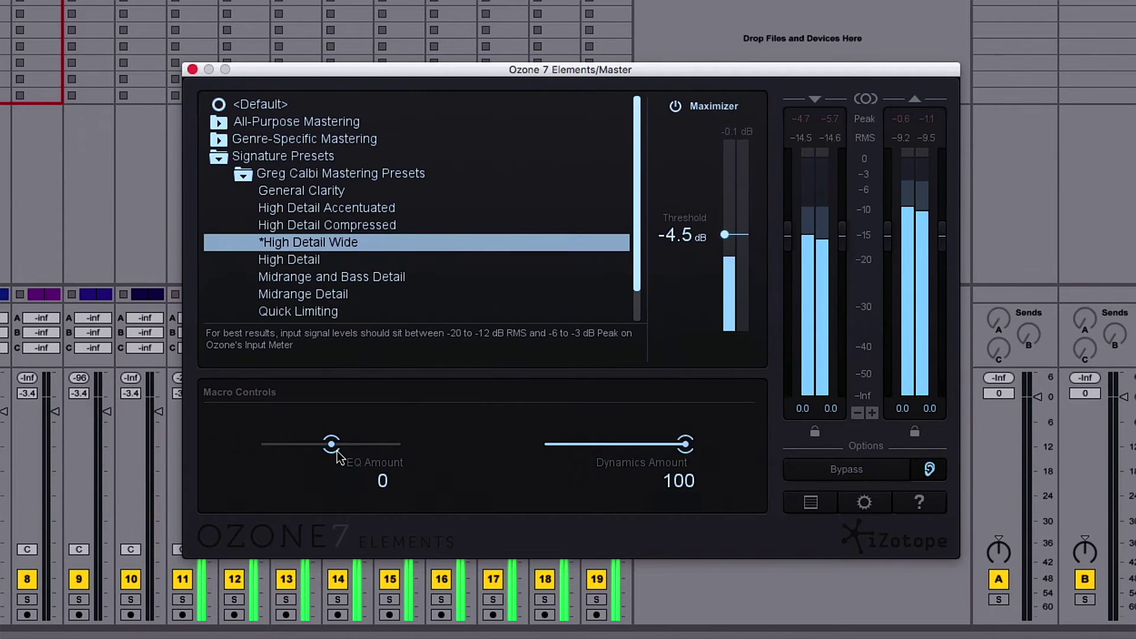
# Step: Raise EQ Amount to 84, compare it against bypass, and stop playback
pyautogui.moveTo(338, 454); pyautogui.dragTo(398, 456)
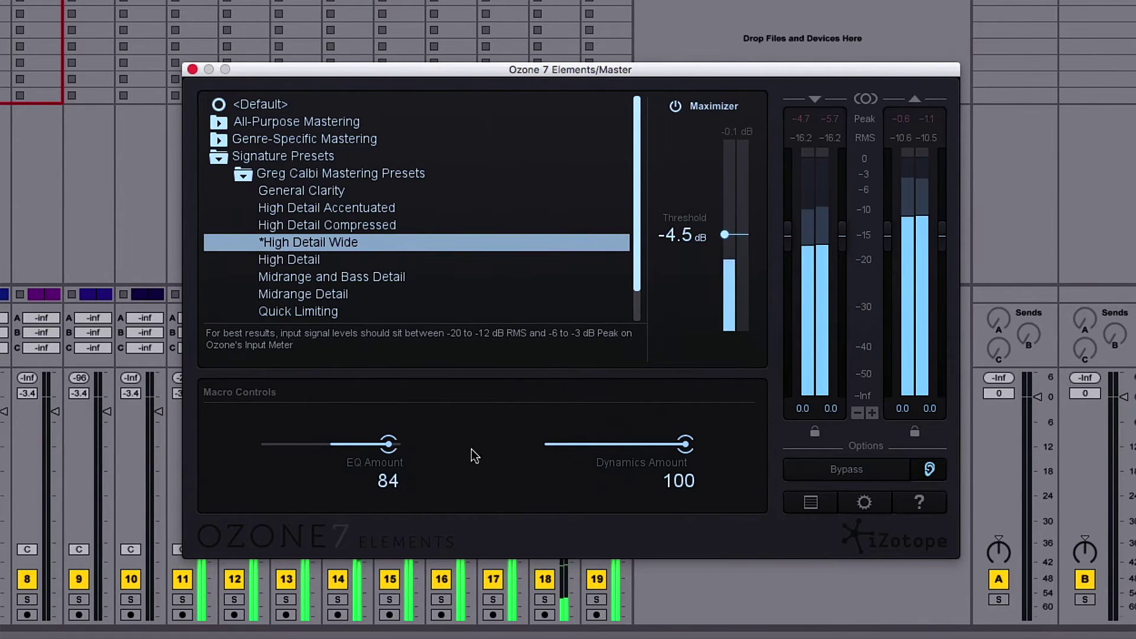
pyautogui.click(826, 477)
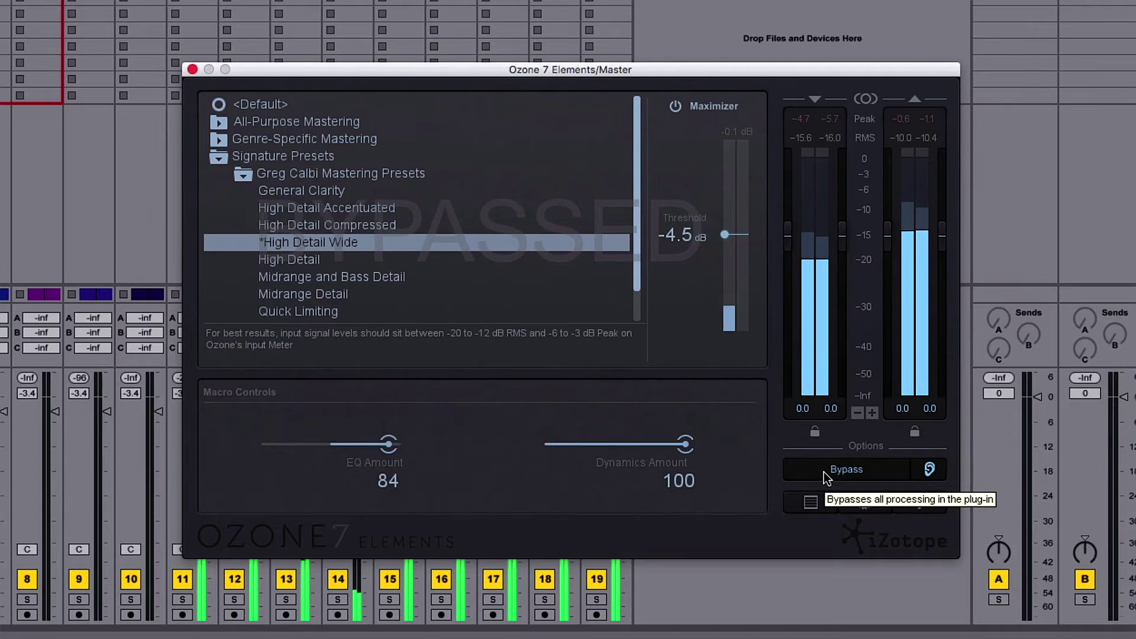
pyautogui.click(826, 478)
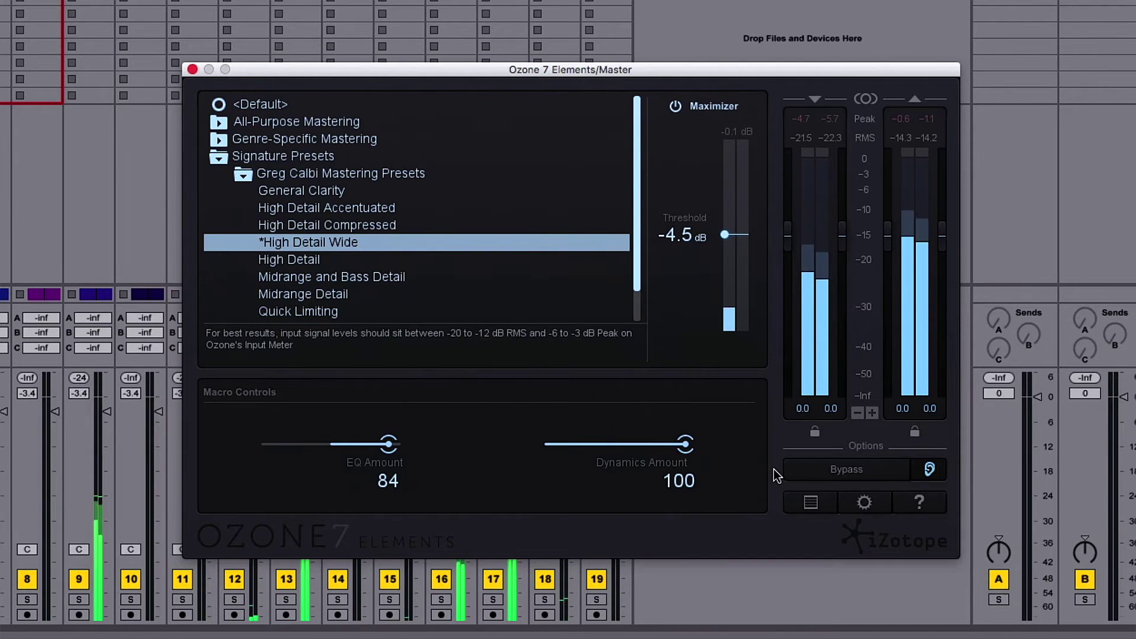
pyautogui.press('space')
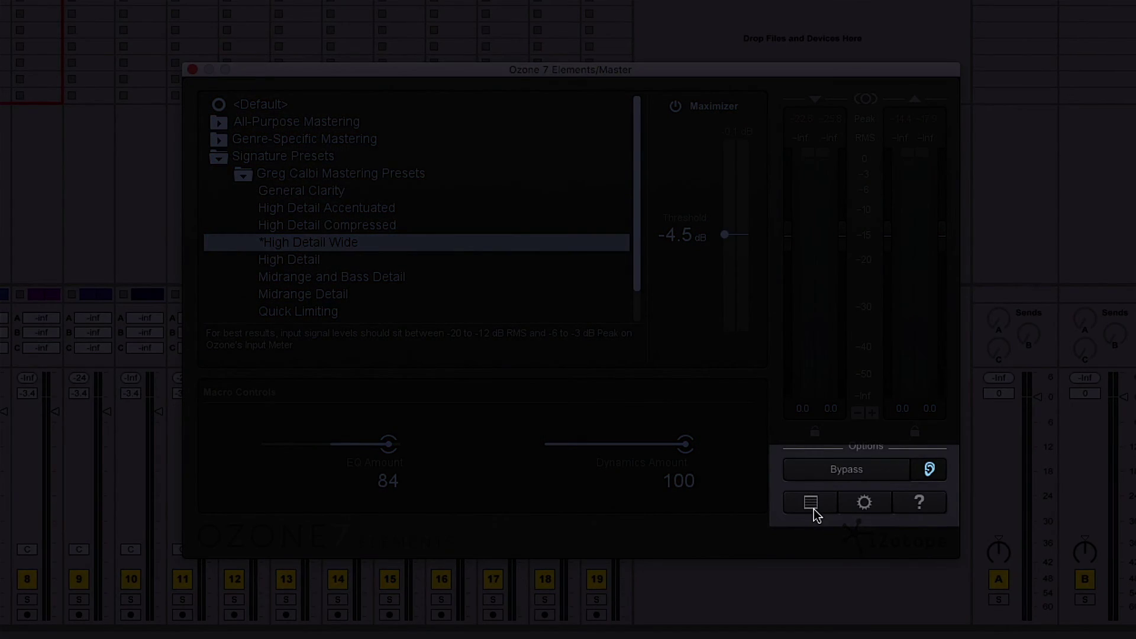
# Step: Open the History list and scroll up to the earliest edits
pyautogui.click(812, 504)
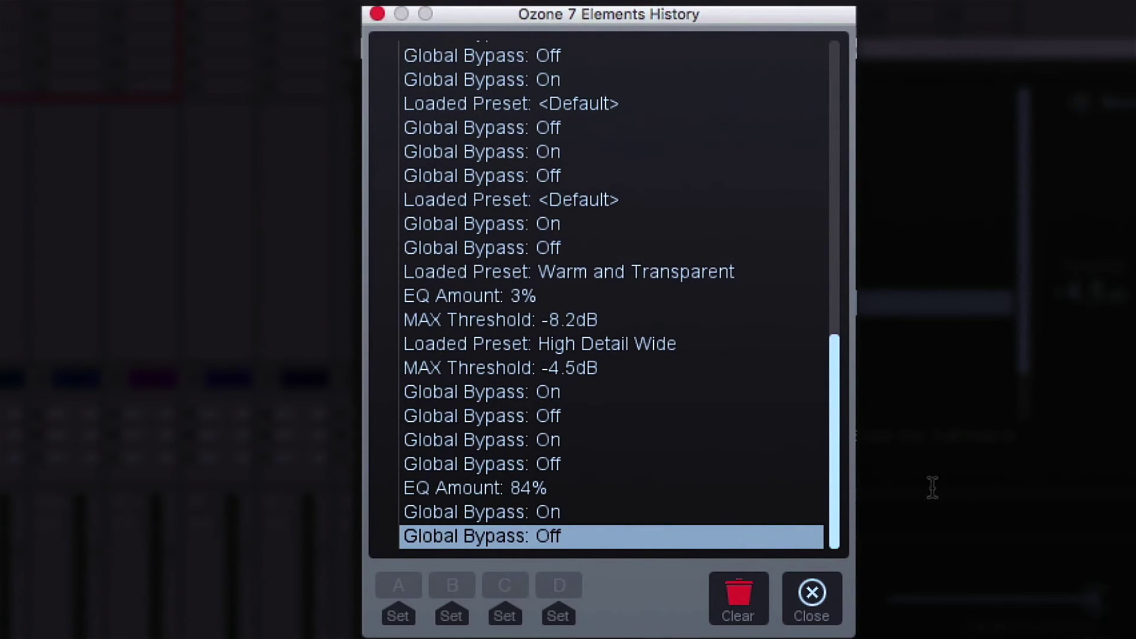
pyautogui.scroll(10, 715, 492)
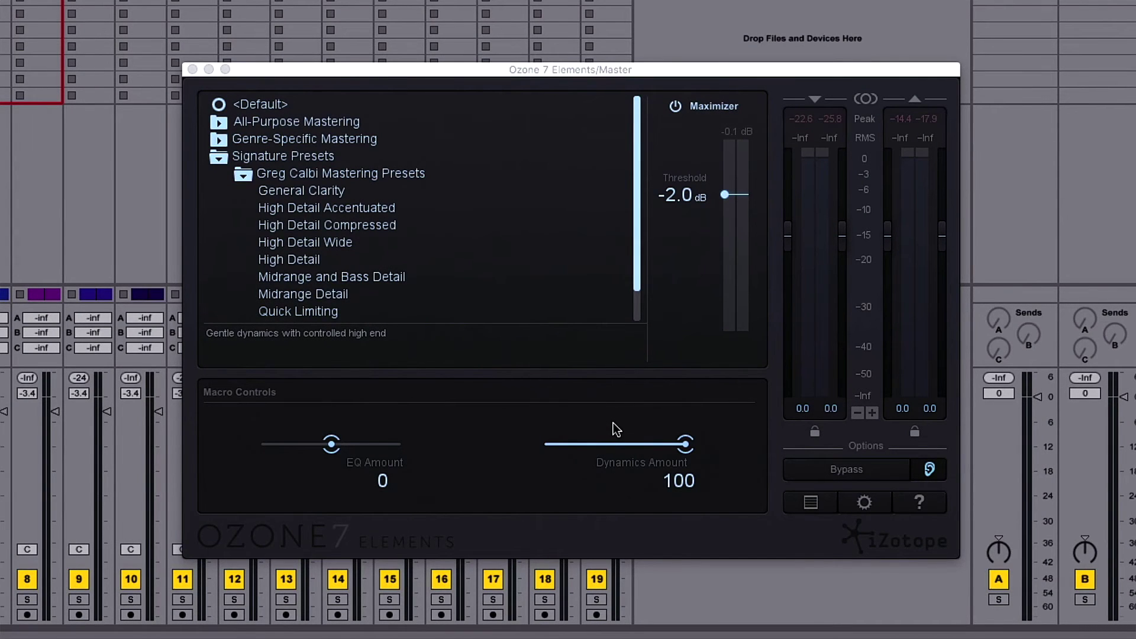
# Step: Turn off gain matching, close Ozone, select track 12 Audio and start an audio export
pyautogui.click(926, 470)
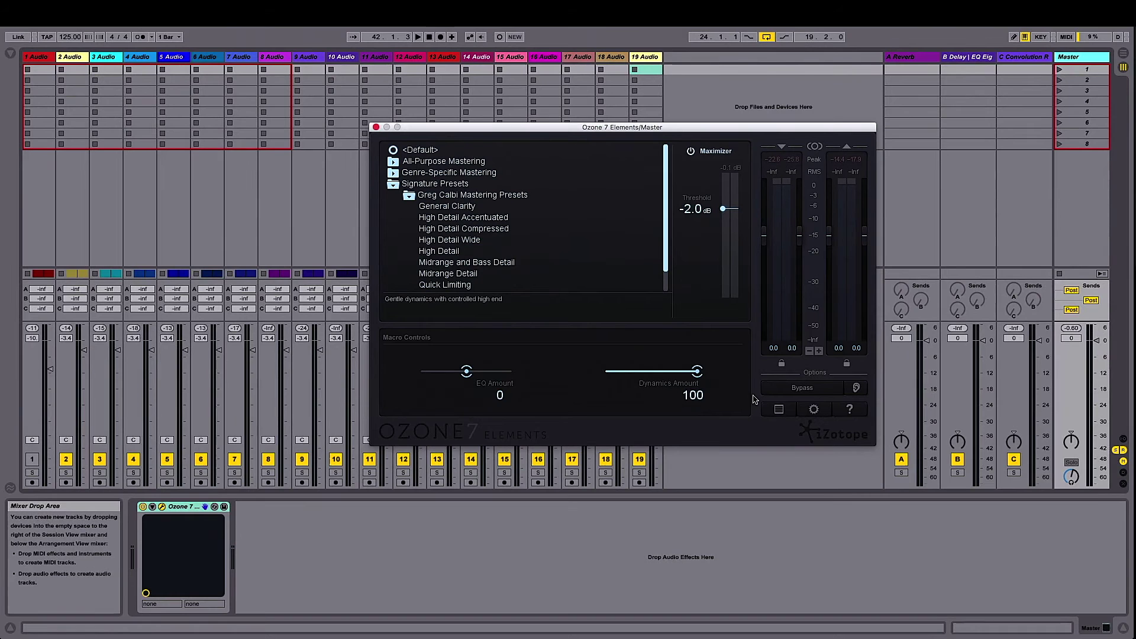
pyautogui.click(375, 127)
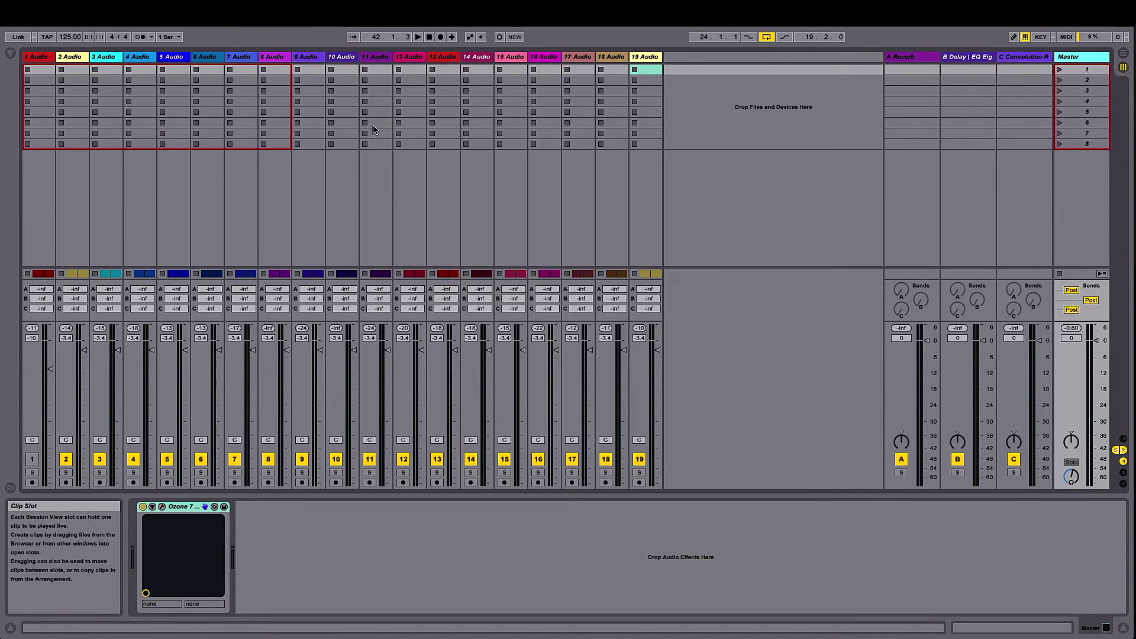
pyautogui.click(416, 222)
pyautogui.press('super+shift+r')
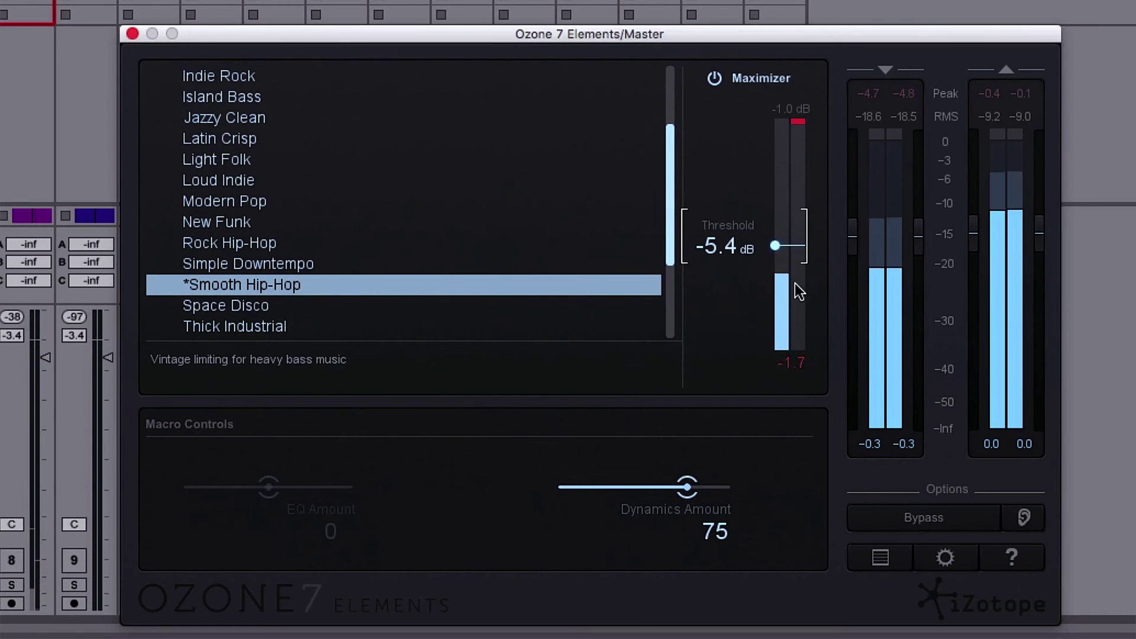
# Step: Audition presets with threshold tweaks, settling on Gentle Exciting at -7.4 dB with EQ Amount 44
pyautogui.moveTo(772, 244)
pyautogui.mouseDown()
pyautogui.moveTo(773, 261)
pyautogui.moveTo(773, 249)
pyautogui.mouseUp()
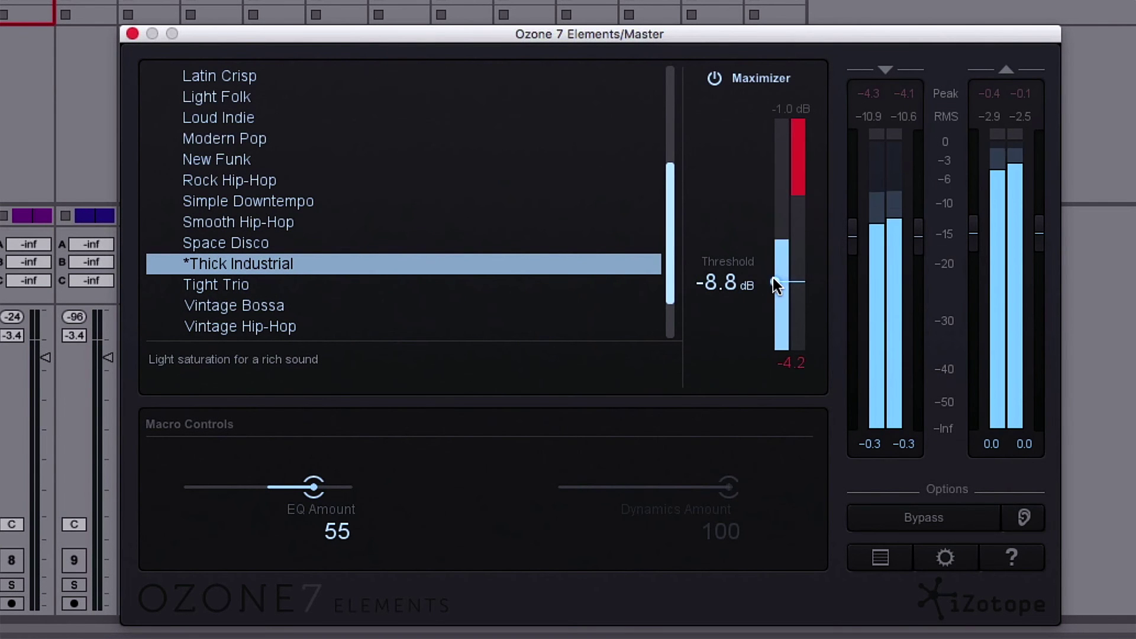
pyautogui.moveTo(775, 282); pyautogui.dragTo(779, 254)
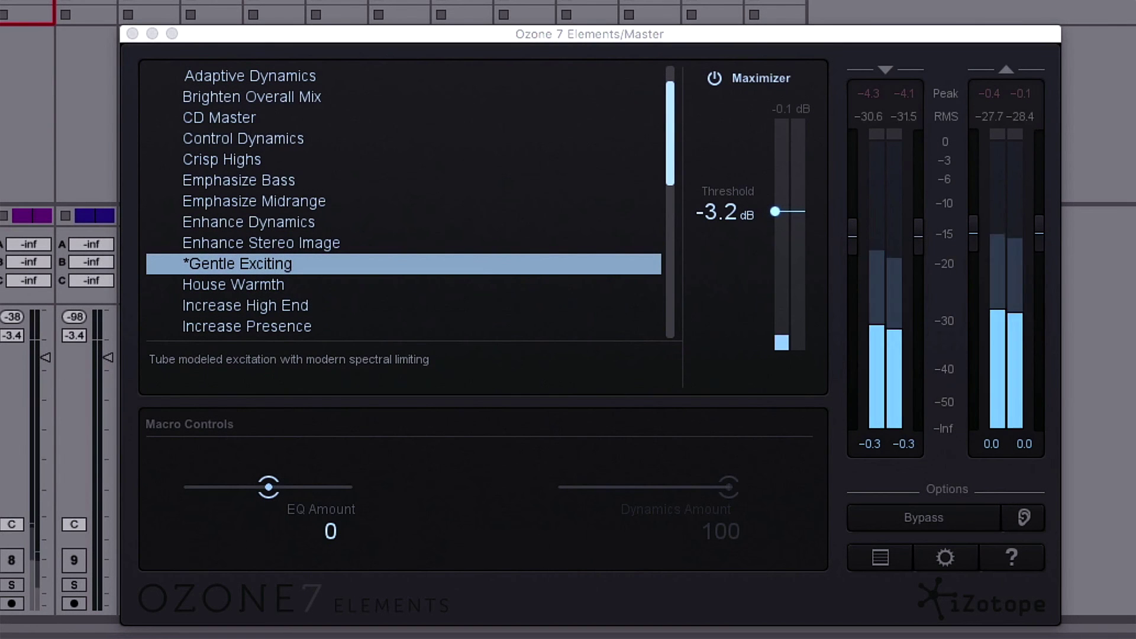
pyautogui.moveTo(775, 212); pyautogui.dragTo(775, 269)
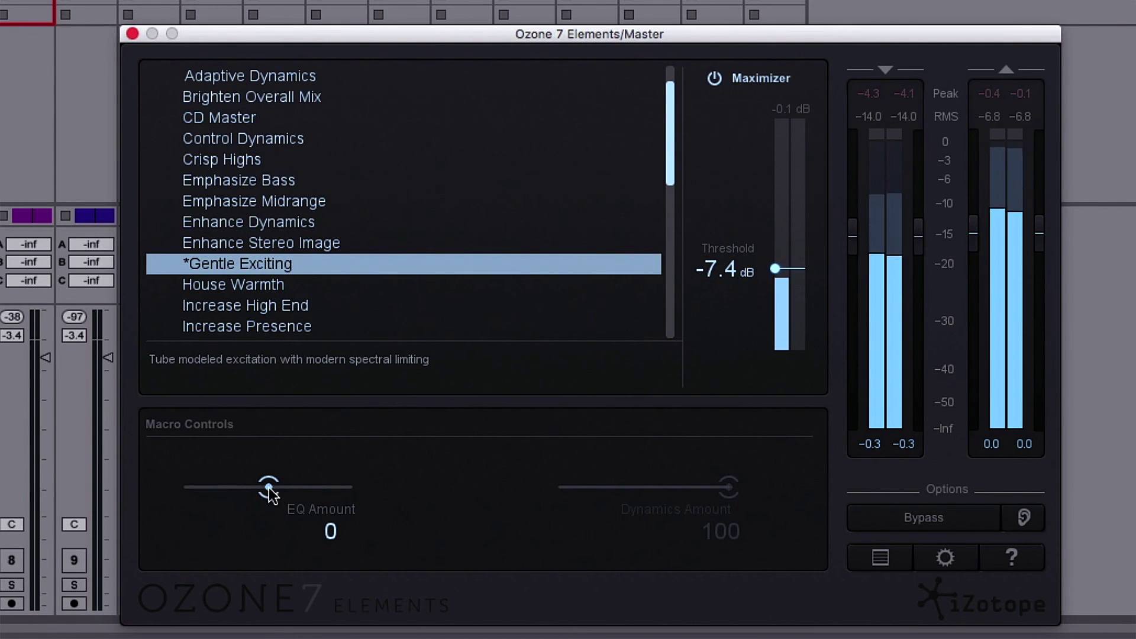
pyautogui.moveTo(268, 487); pyautogui.dragTo(312, 496)
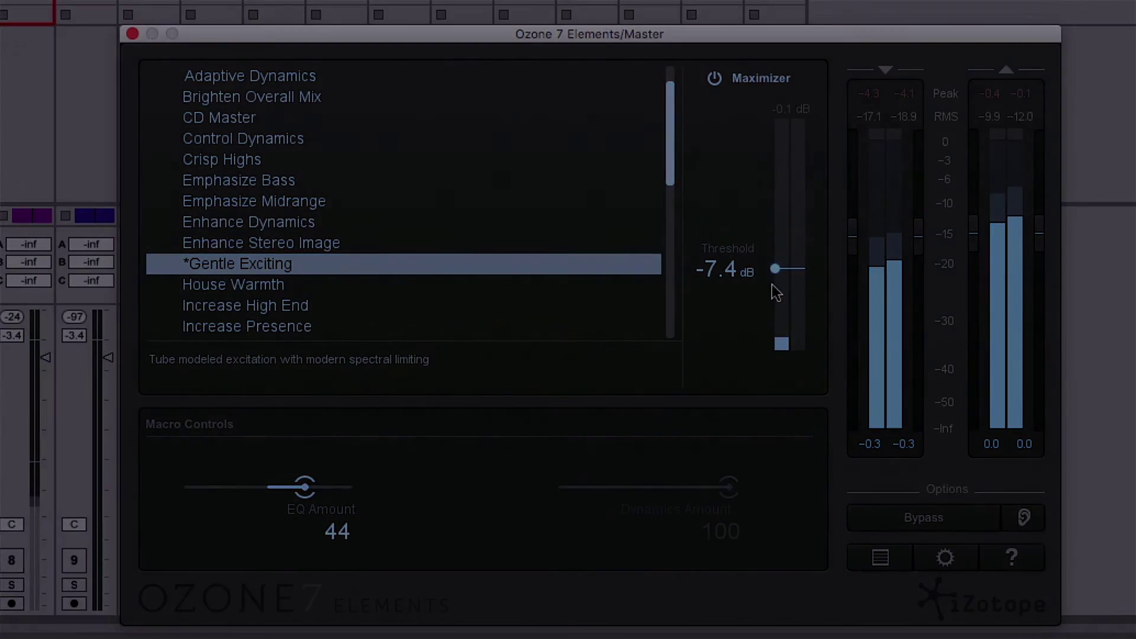